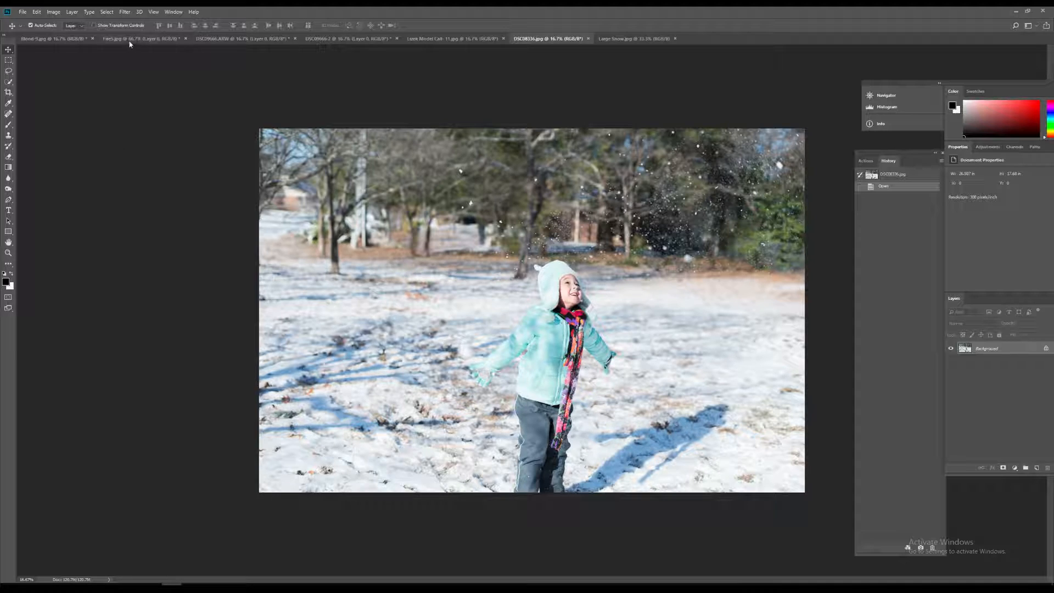
Resize the photo of the girl in the snow to a width of 3000 pixels.
left_click(53, 12)
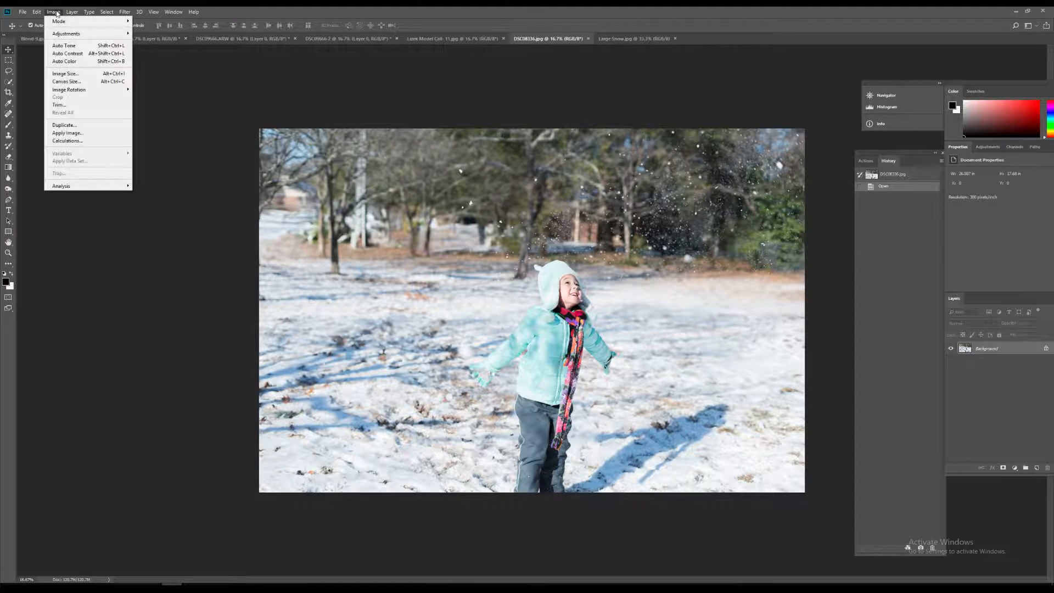
left_click(66, 74)
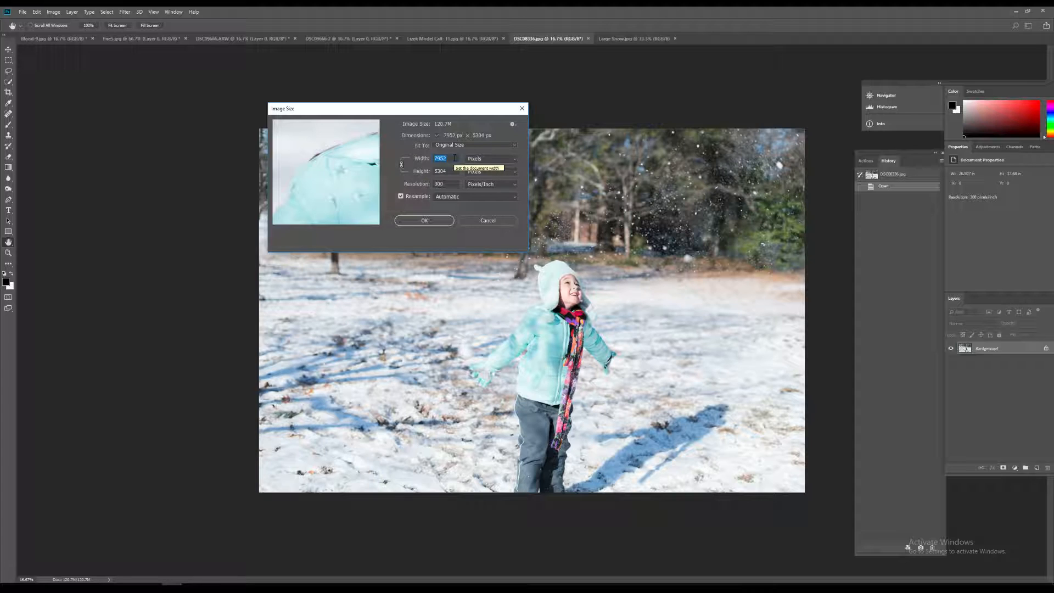
type("3000")
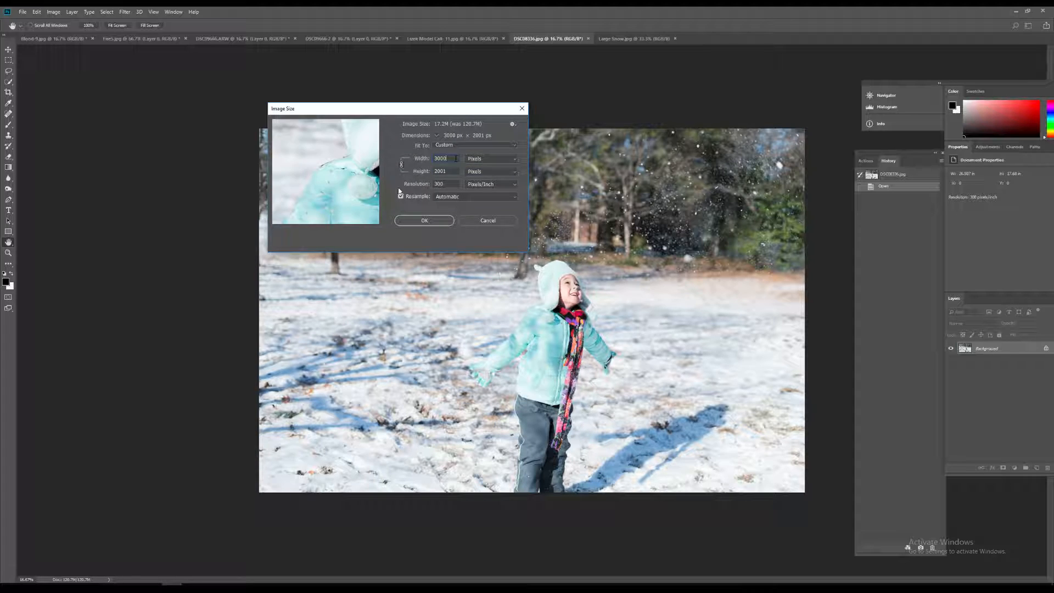
left_click(425, 220)
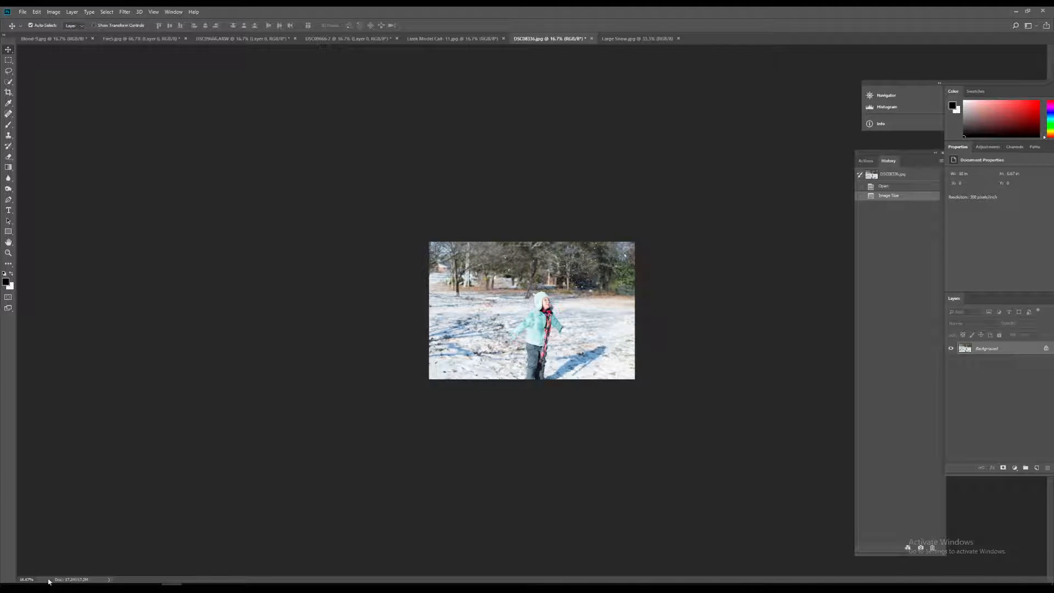
Convert the Large Snow image's background to a normal layer and bring it into the girl's photo, covering the canvas.
left_click(27, 579)
type("50")
key("Return")
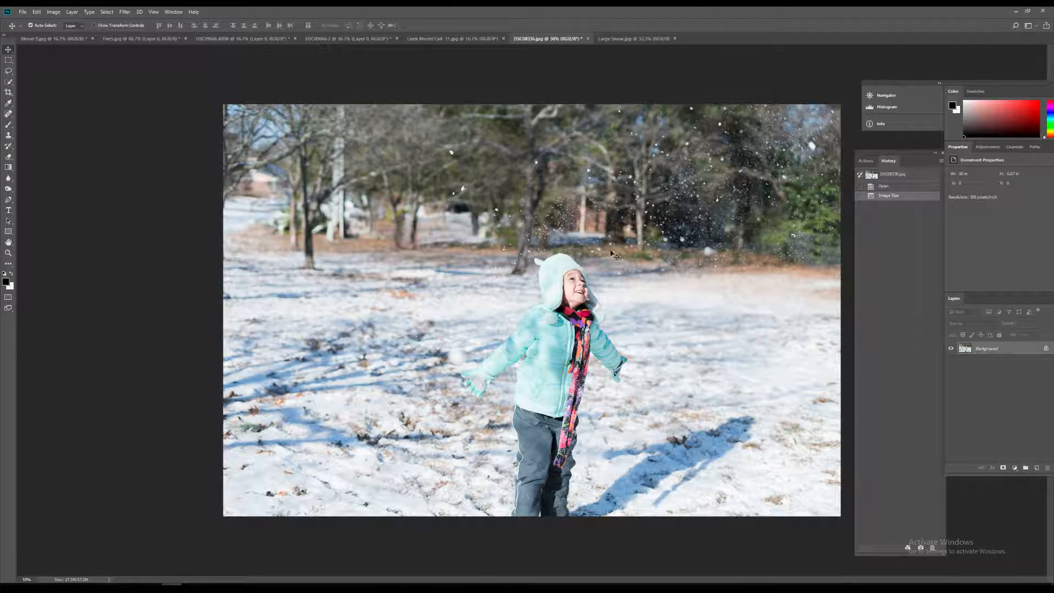
left_click(650, 39)
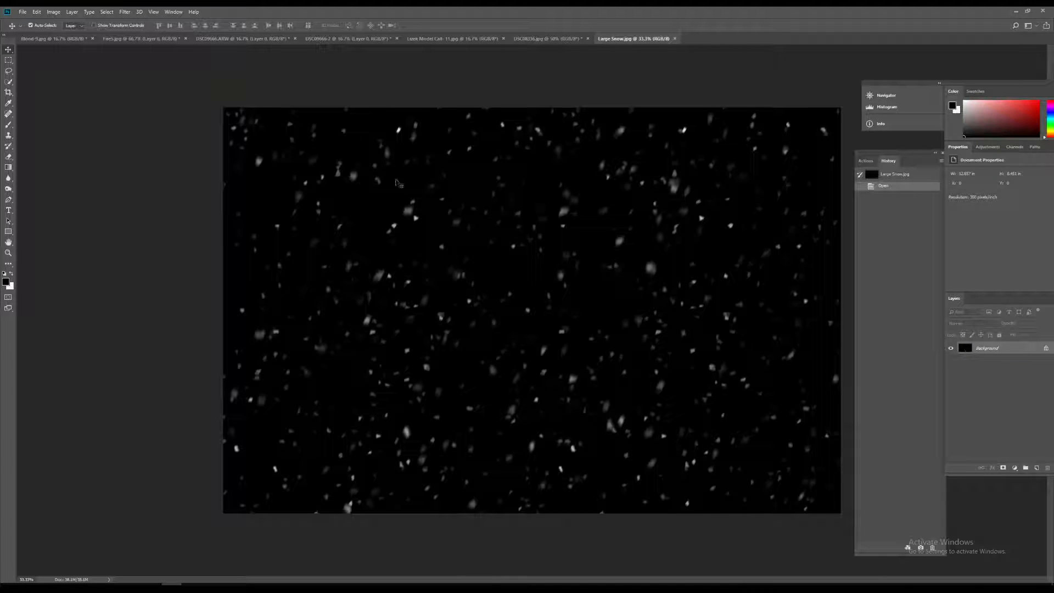
left_click_drag(517, 358, 534, 315)
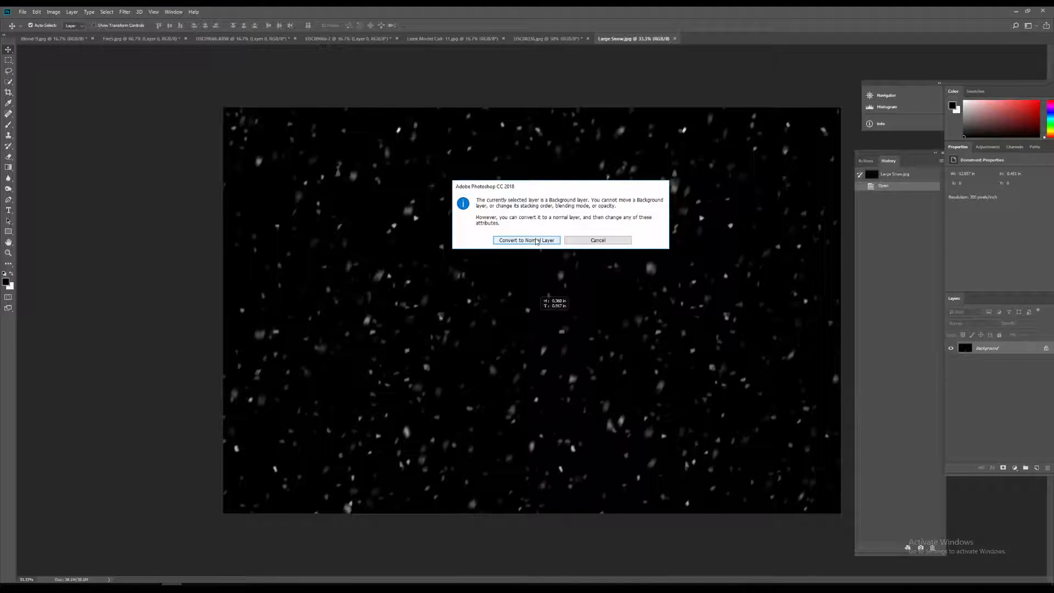
left_click(529, 243)
left_click_drag(530, 247, 513, 338)
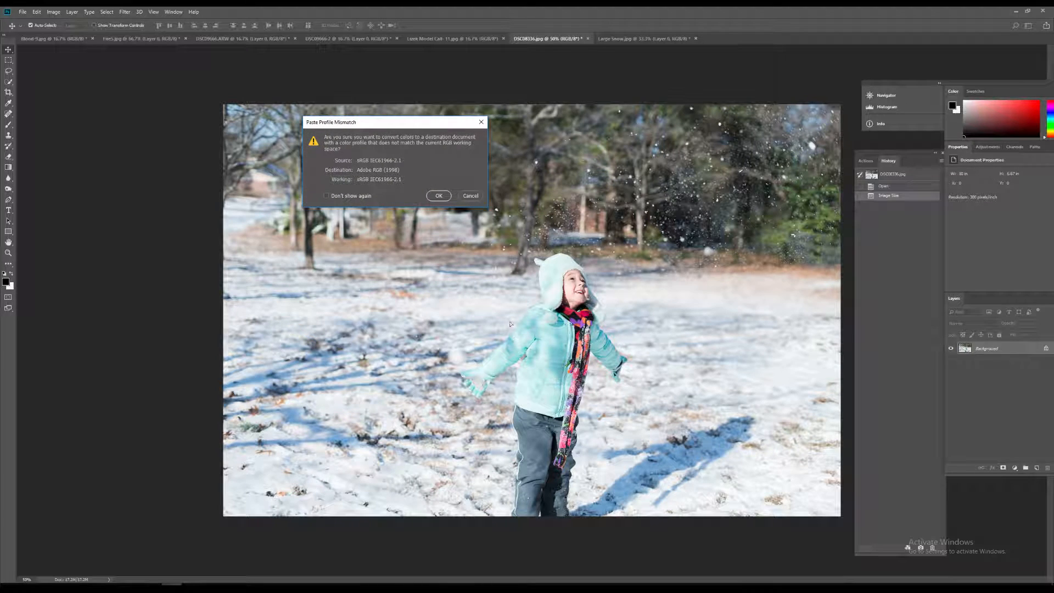
left_click(439, 196)
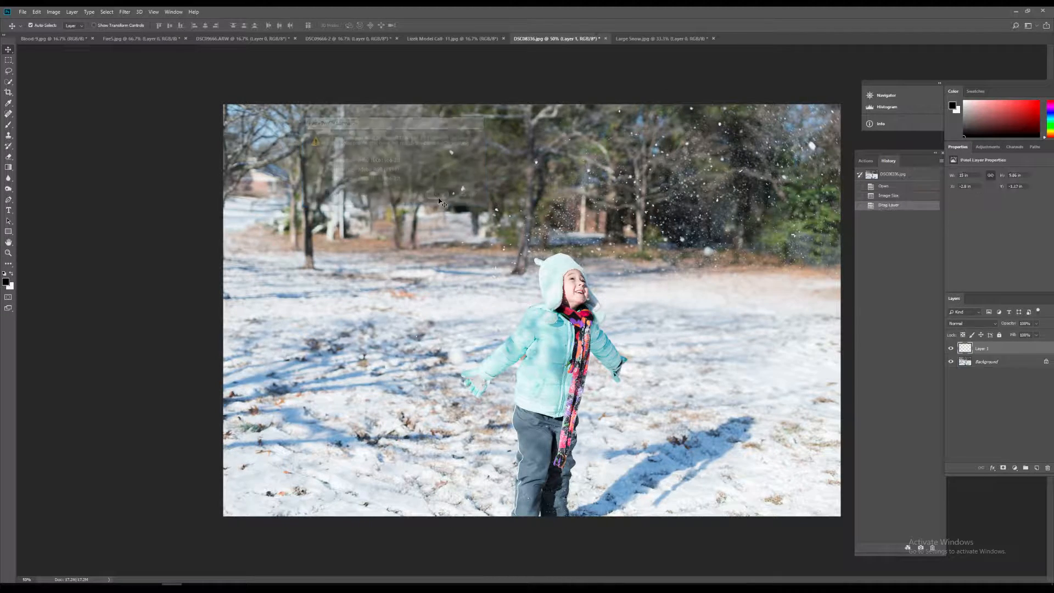
left_click_drag(537, 319, 526, 296)
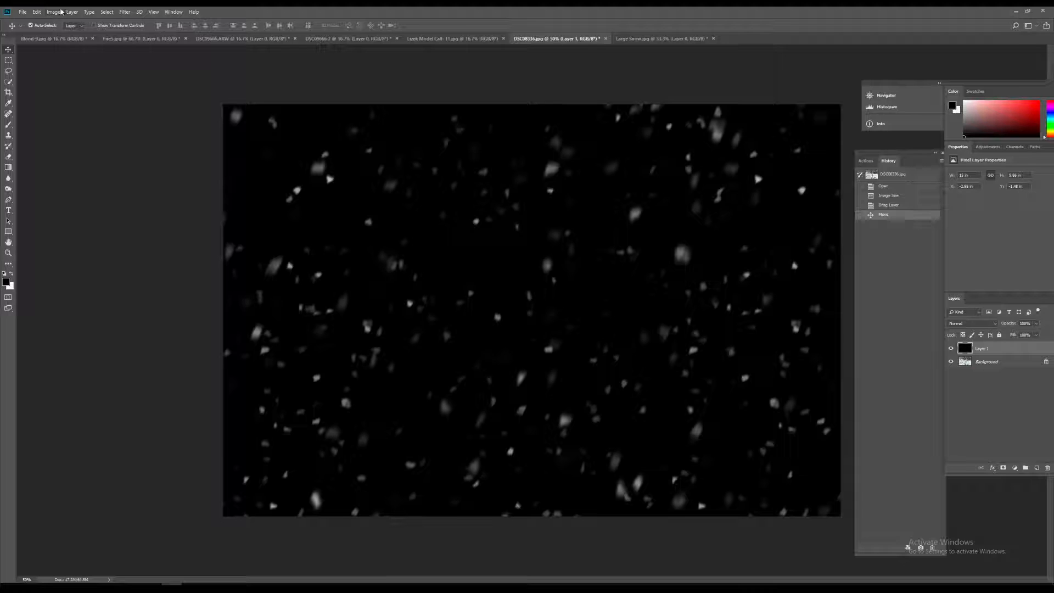
Scale and reposition the snow layer so its edges match the edges of the photo canvas.
left_click(37, 12)
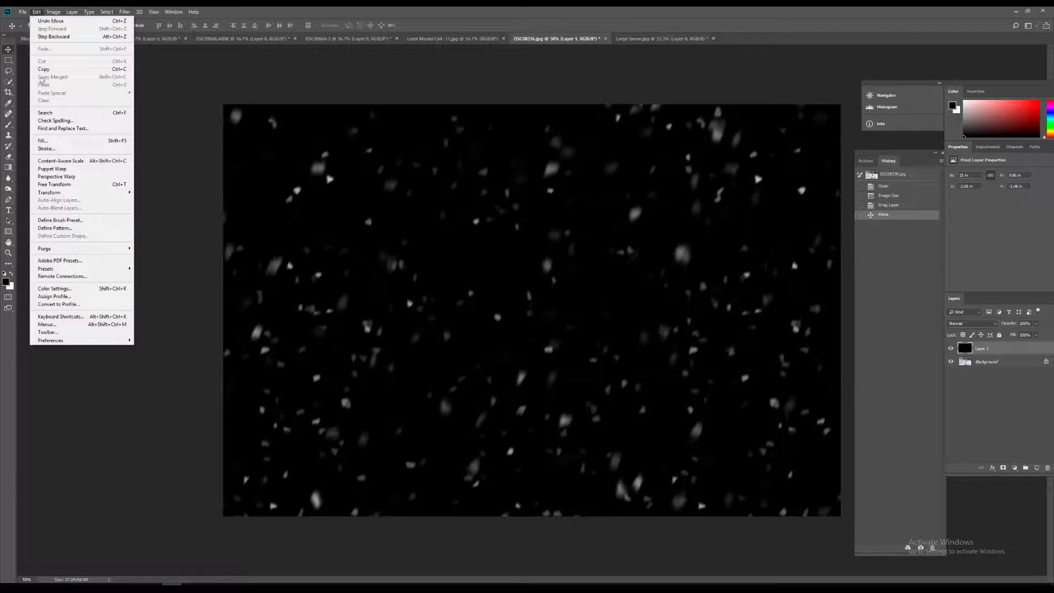
mouse_move(68, 195)
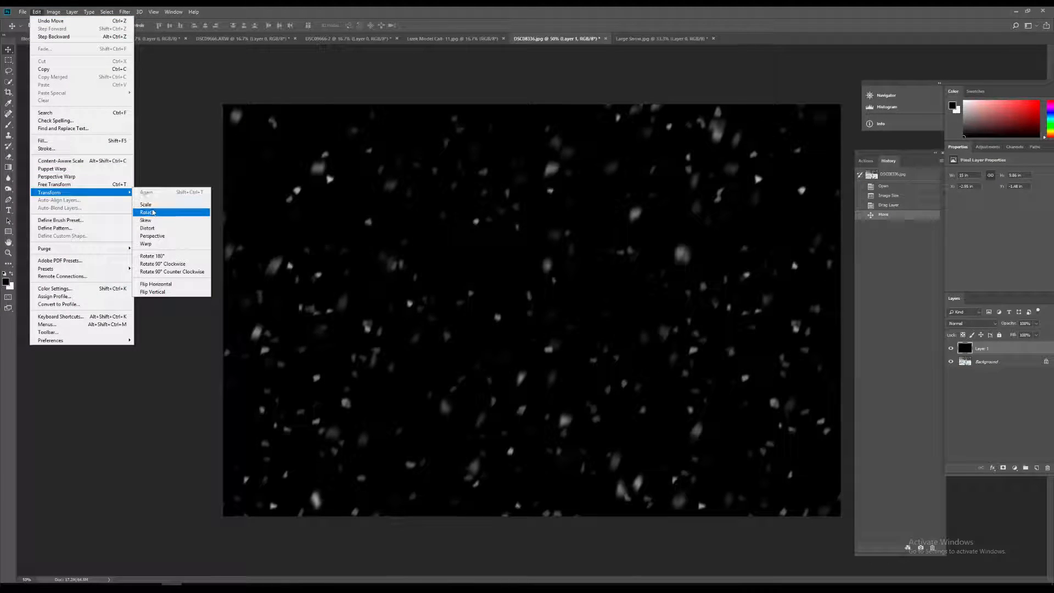
left_click(146, 204)
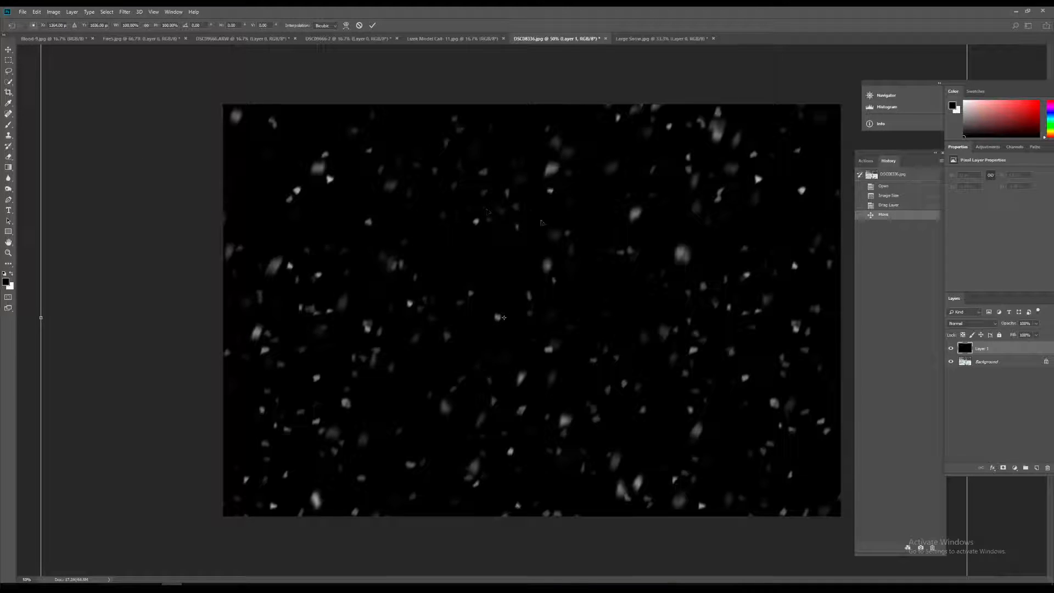
left_click_drag(449, 311, 303, 310)
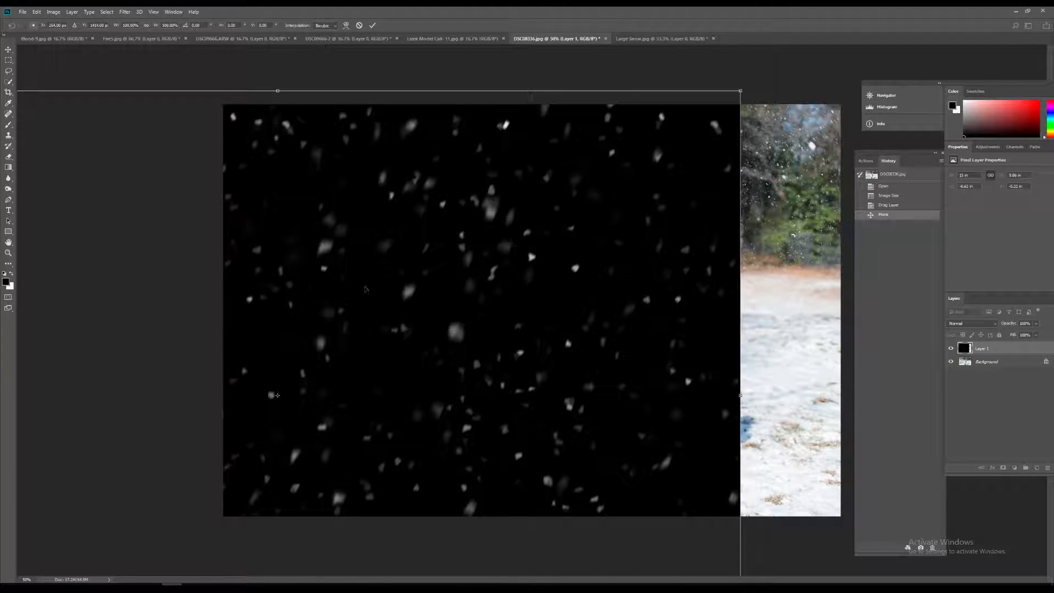
left_click_drag(748, 94, 320, 369)
left_click_drag(258, 391, 610, 167)
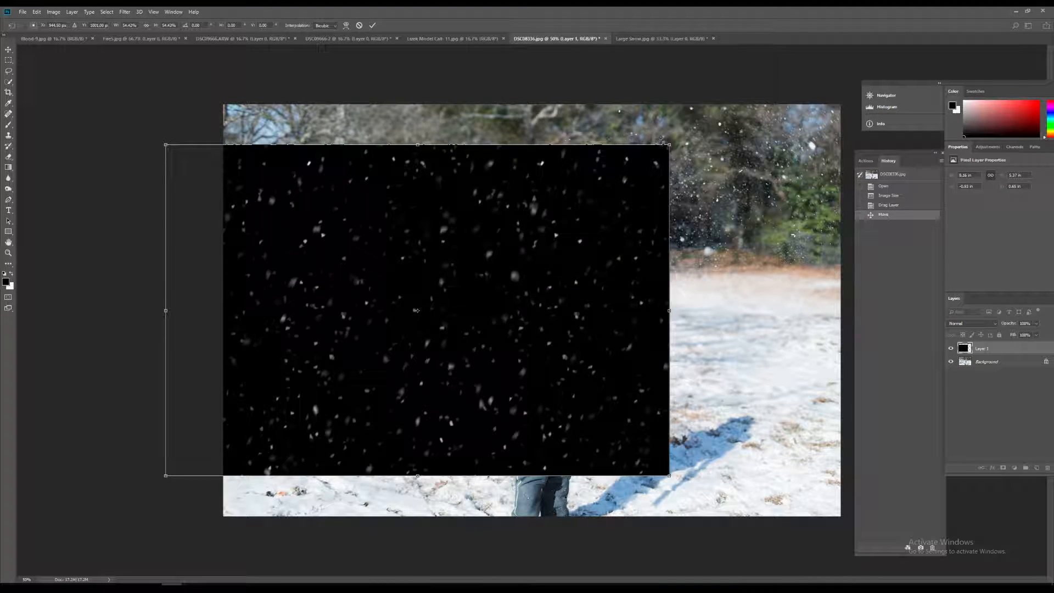
left_click_drag(670, 145, 841, 104)
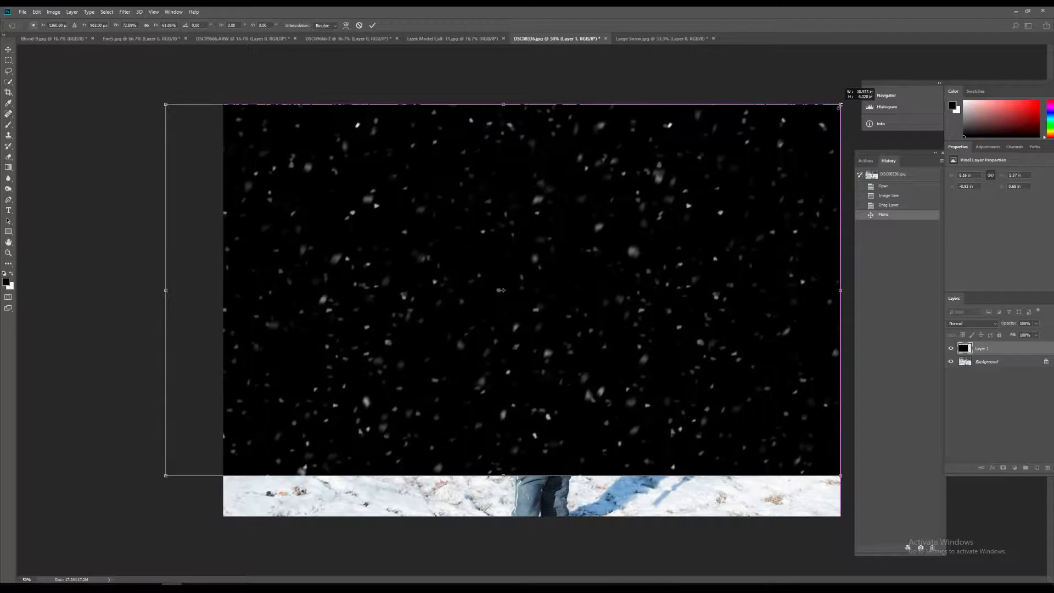
left_click_drag(505, 476, 515, 530)
left_click_drag(165, 316, 223, 314)
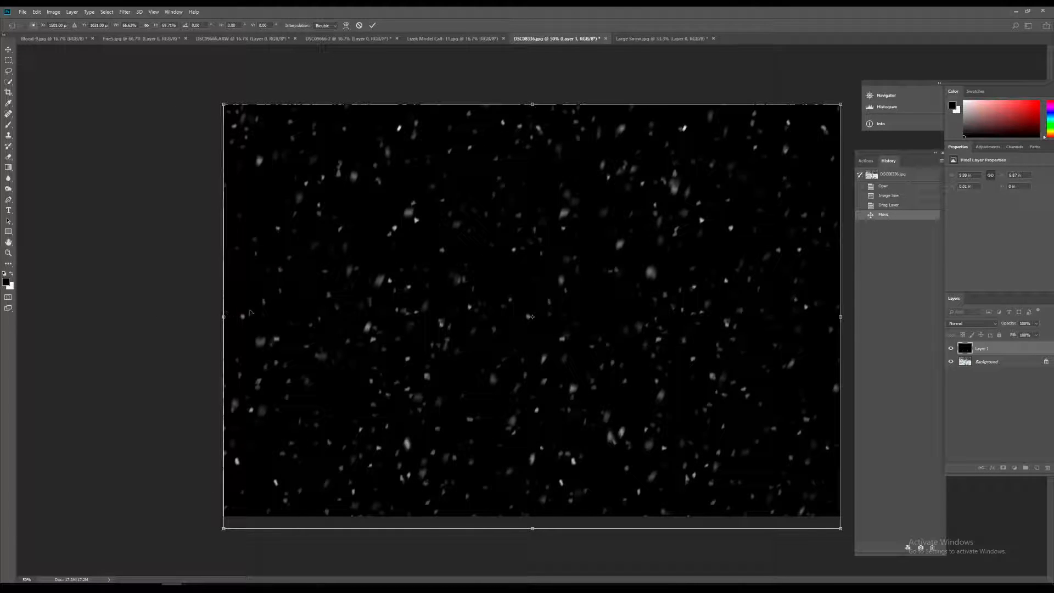
left_click_drag(321, 319, 321, 312)
left_click(372, 25)
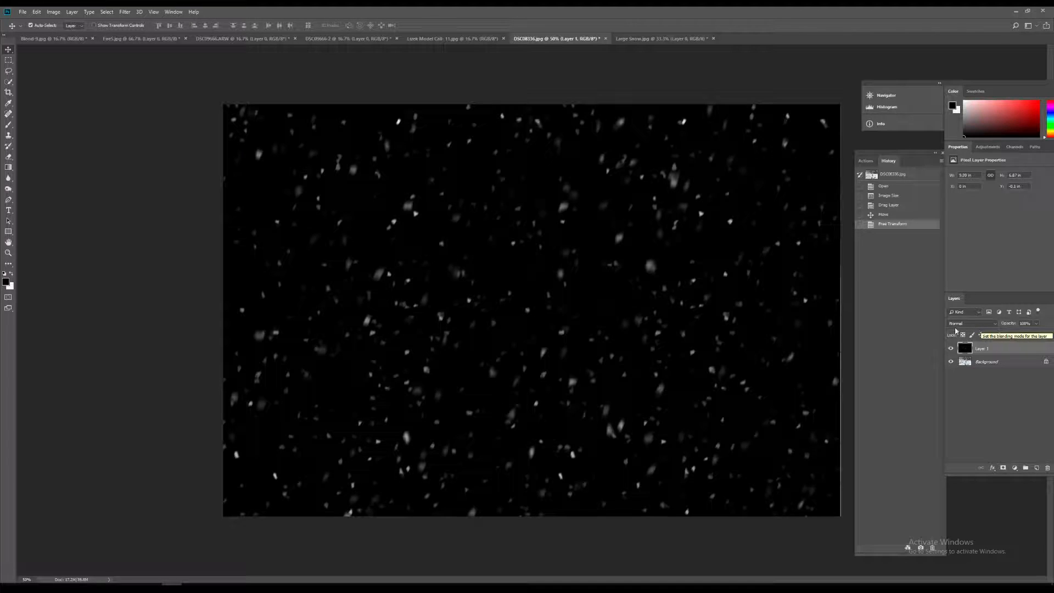
Set the snow layer's blending mode to Screen and compare the photo with and without the snow.
left_click(958, 325)
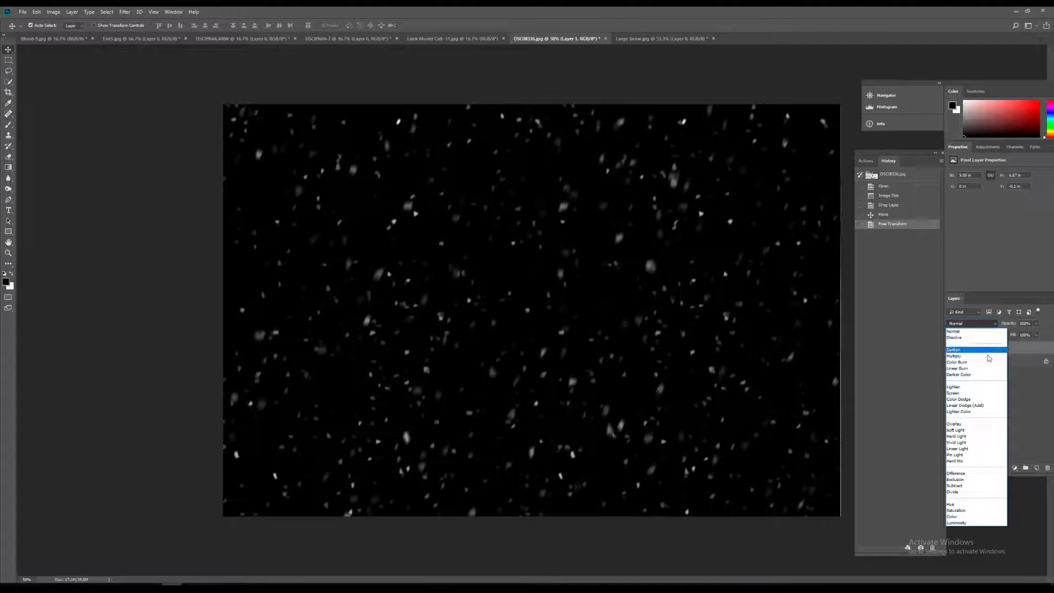
left_click(967, 393)
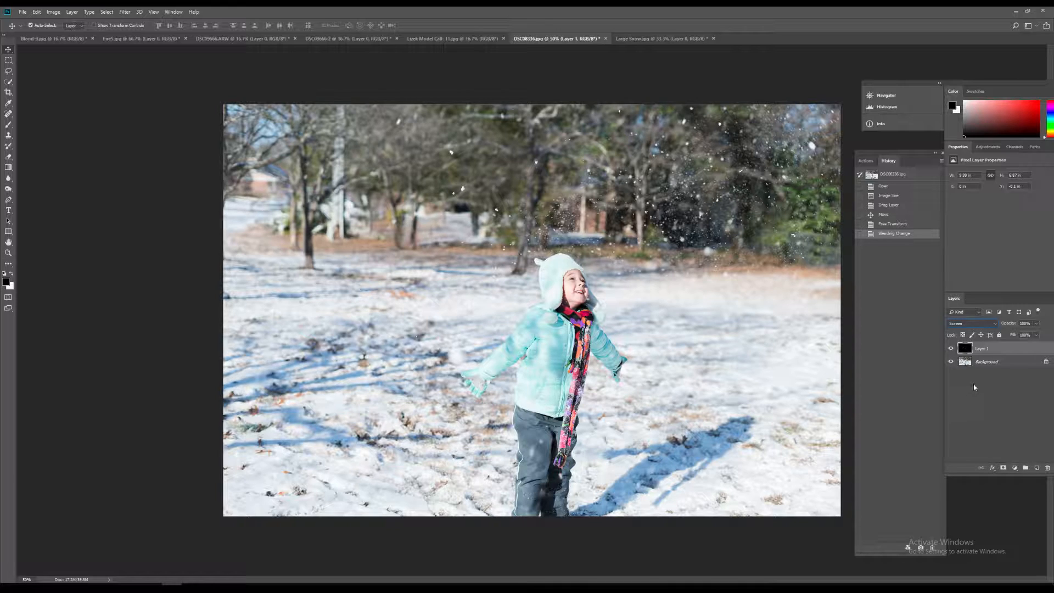
left_click(950, 348)
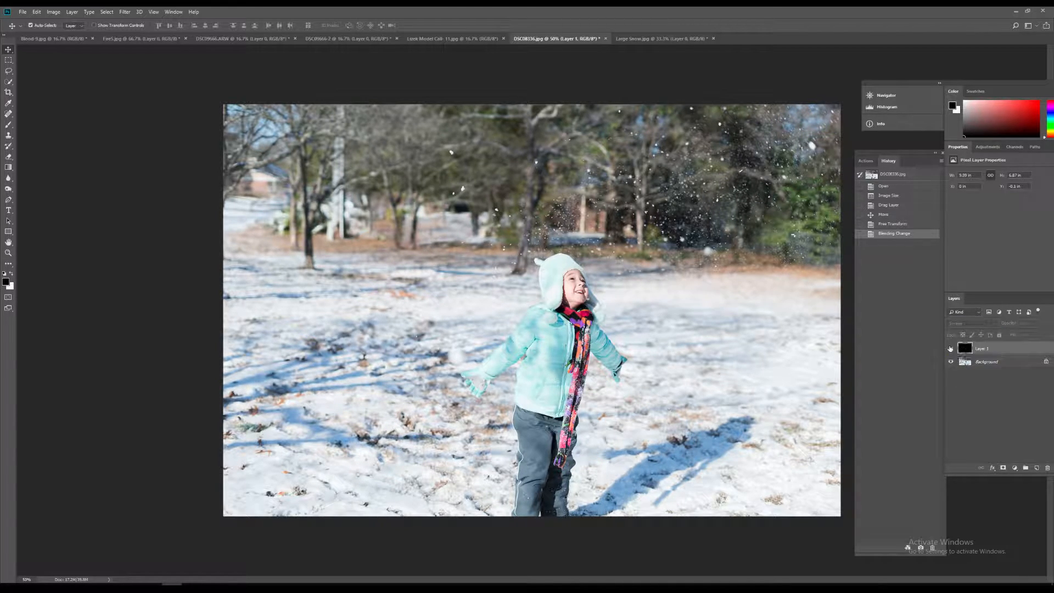
left_click(951, 348)
left_click(950, 349)
left_click(950, 349)
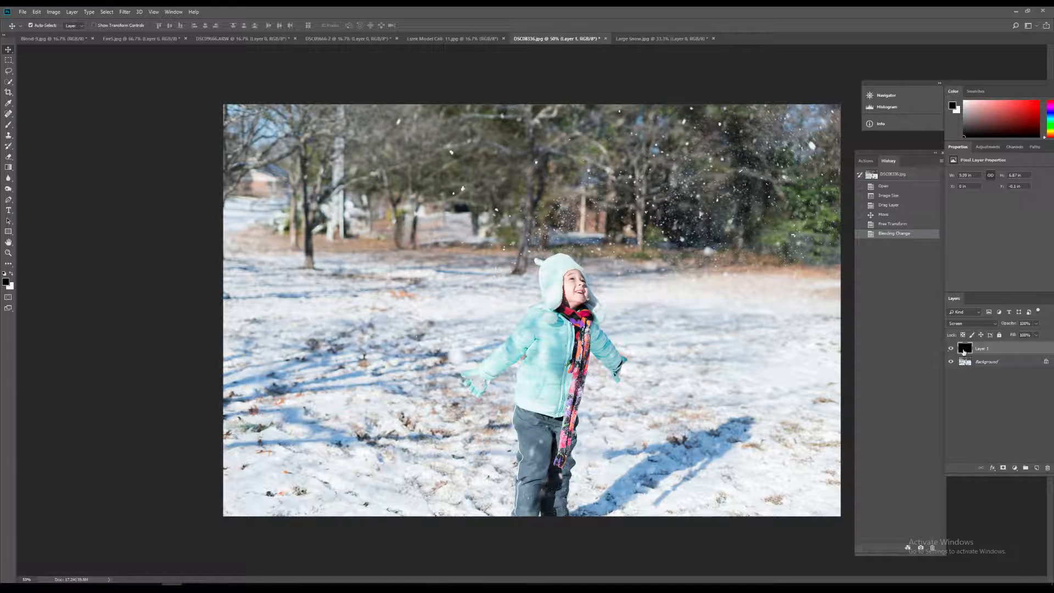
Set the snow layer's opacity to 100% and add a white layer mask to it.
left_click(1036, 323)
mouse_move(1036, 333)
left_mouse_down()
mouse_move(987, 335)
mouse_move(1046, 336)
left_mouse_up()
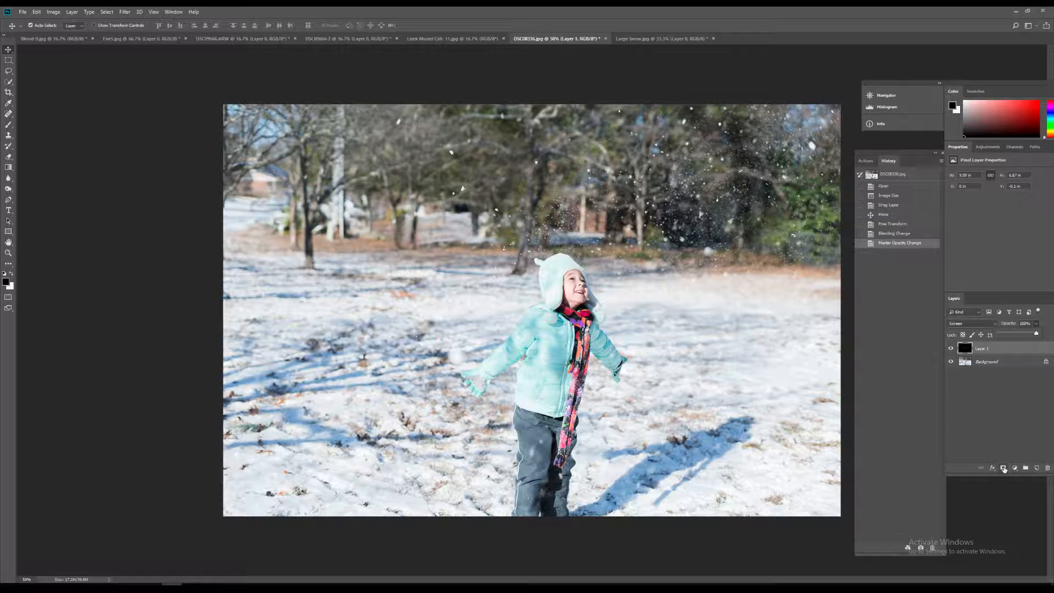
left_click(1004, 469)
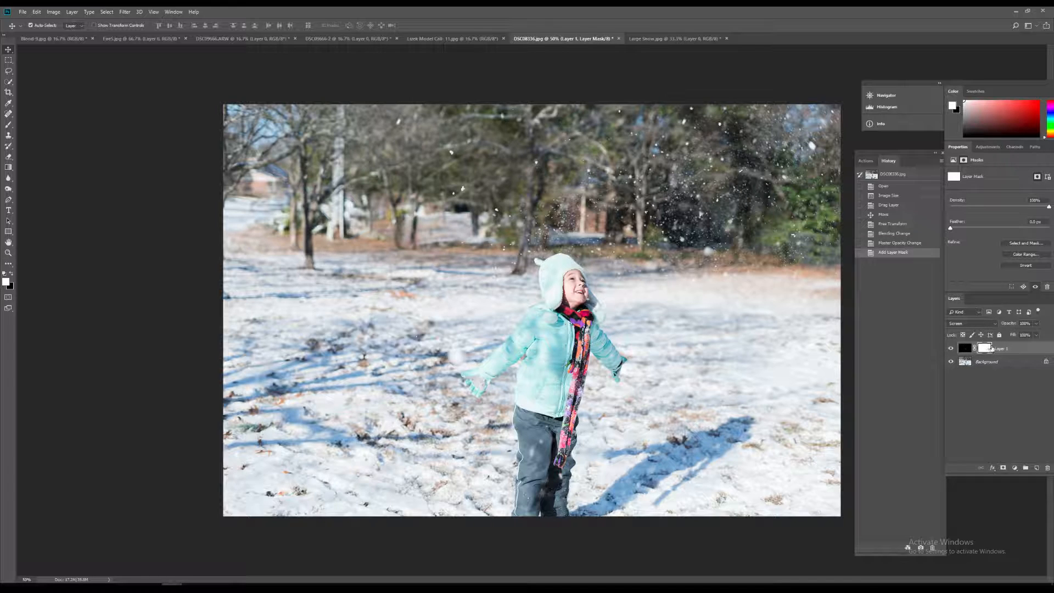
left_click(951, 348)
left_click(951, 348)
Paint over the girl in black on the snow layer's mask with a smaller brush, and revert the stroke.
left_click(9, 126)
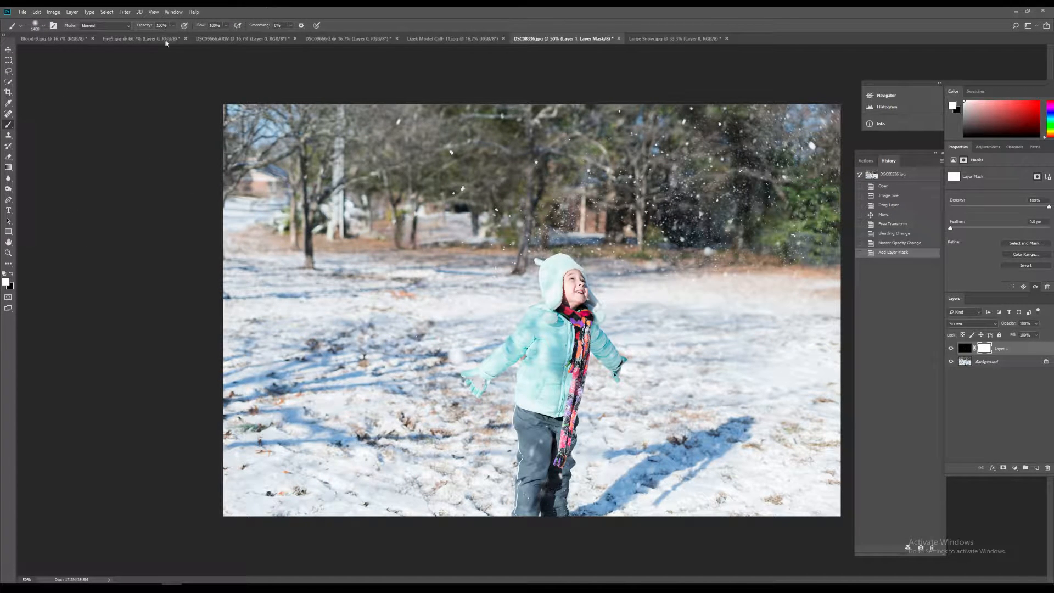
left_click(11, 274)
key("d")
key("bracketleft")
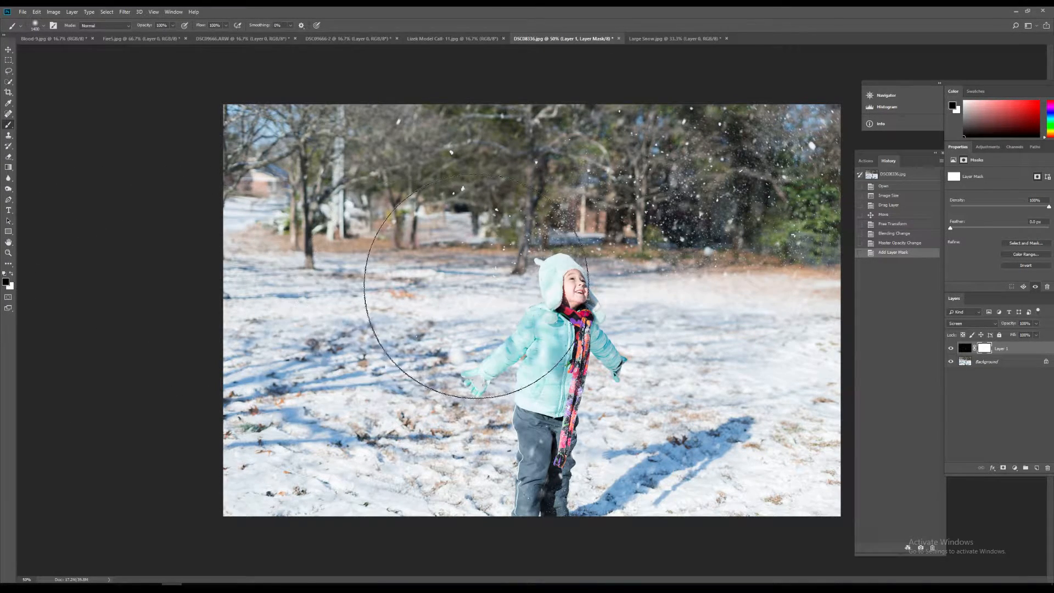
key("bracketleft")
key("bracketleft")
key("bracketleft")
key("bracketleft")
key("bracketleft")
key("bracketleft")
key("bracketleft")
key("bracketleft")
key("bracketleft")
key("bracketleft")
key("bracketleft")
key("bracketleft")
key("bracketleft")
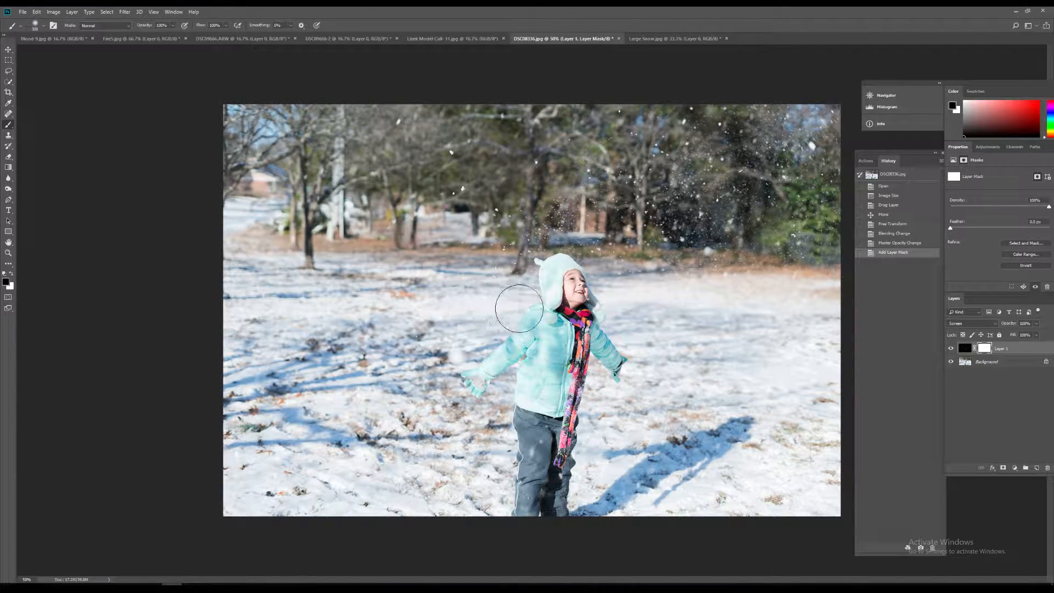
mouse_move(575, 314)
left_mouse_down()
mouse_move(537, 489)
mouse_move(552, 456)
mouse_move(550, 311)
mouse_move(565, 272)
mouse_move(551, 275)
left_mouse_up()
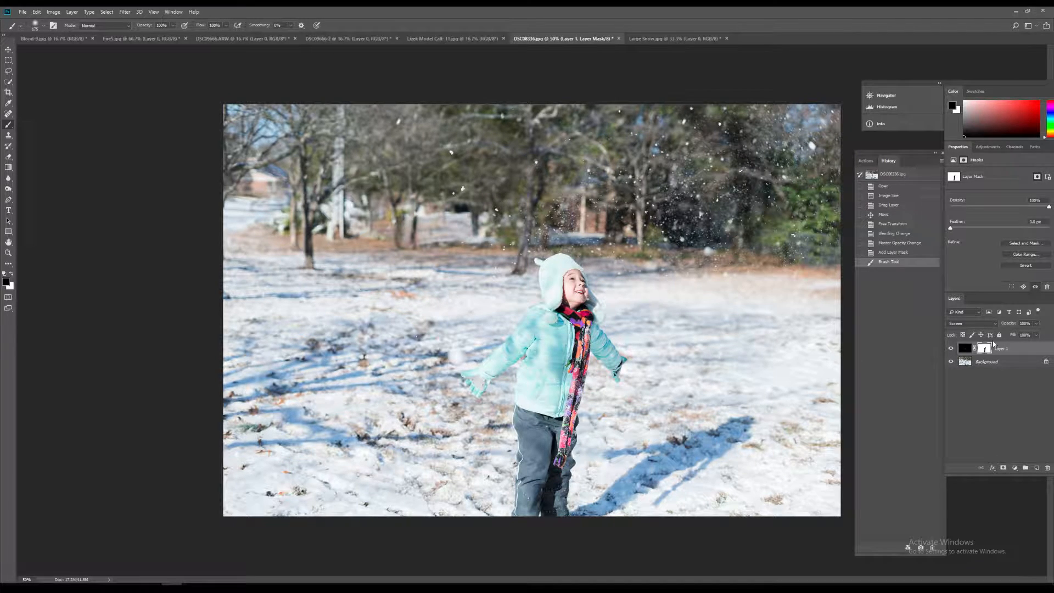
left_click(951, 349)
left_click(951, 349)
left_click(892, 253)
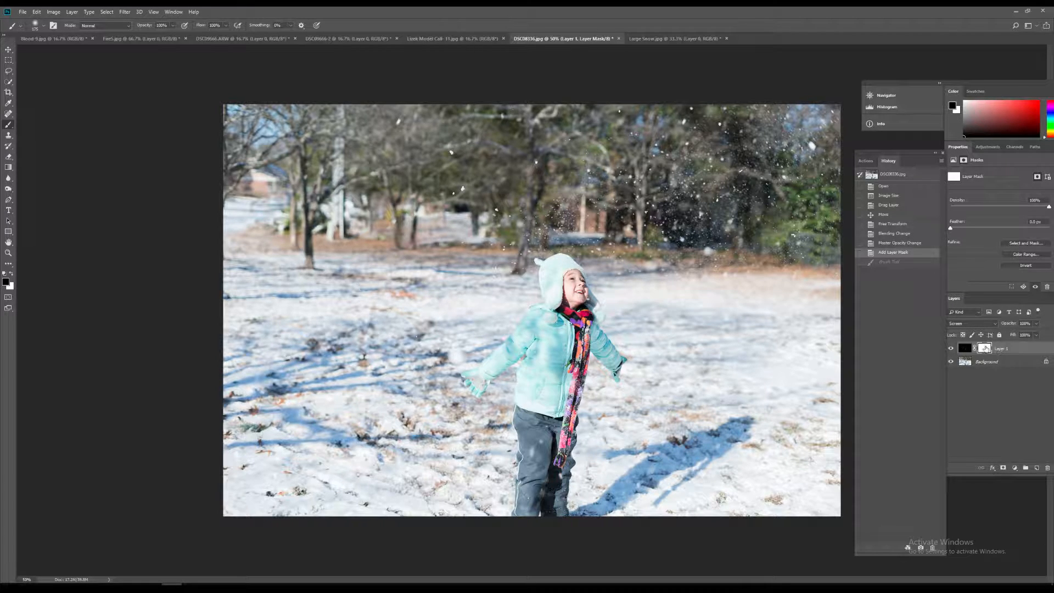
Invert the snow layer's mask to black and paint it white with a large brush across the whole photo.
left_click(1024, 267)
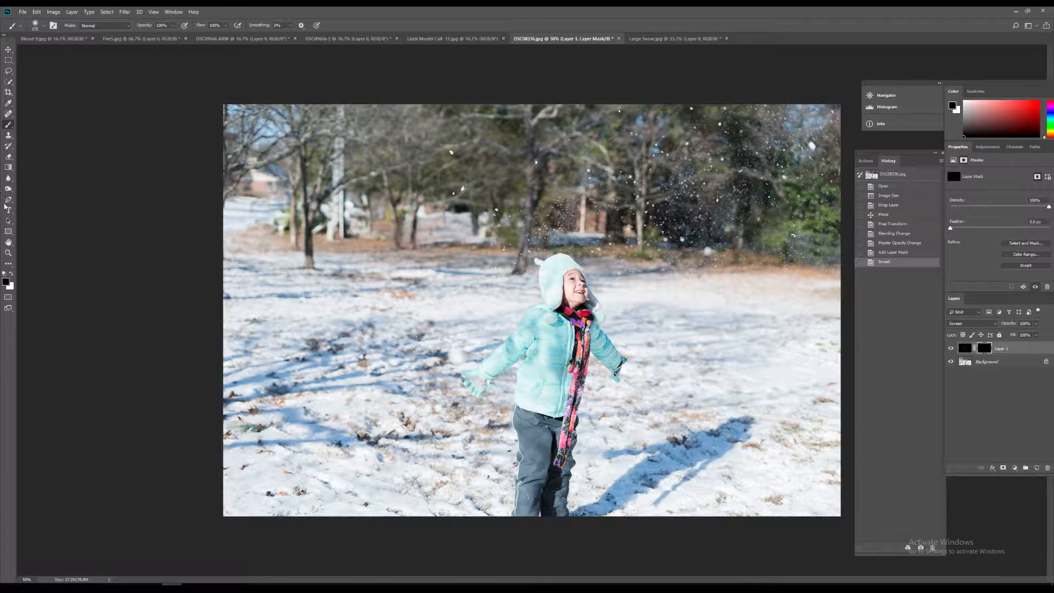
left_click(12, 273)
key("bracketright")
key("bracketright")
key("bracketright")
key("bracketright")
key("bracketright")
key("bracketright")
key("bracketright")
key("bracketright")
key("bracketright")
key("bracketright")
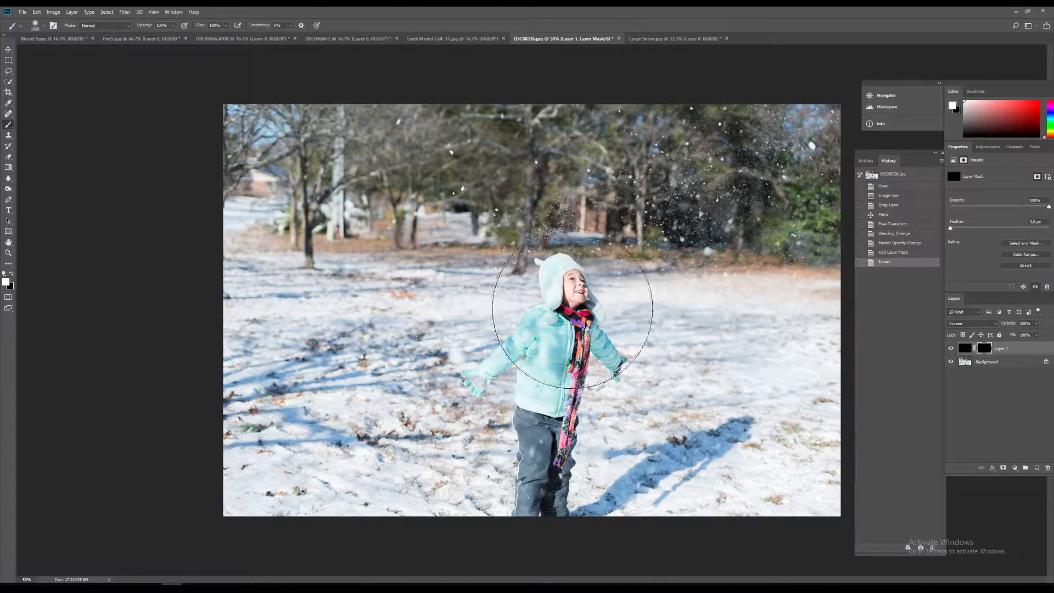
mouse_move(291, 450)
left_mouse_down()
mouse_move(225, 245)
mouse_move(286, 237)
left_mouse_up()
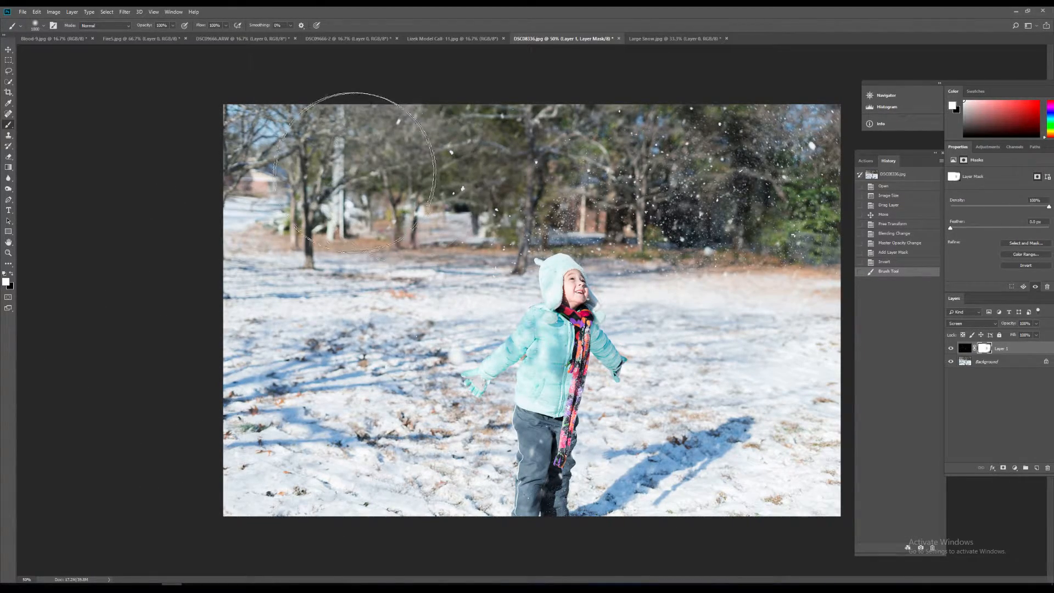
mouse_move(778, 169)
left_mouse_down()
mouse_move(828, 427)
mouse_move(744, 489)
mouse_move(241, 315)
mouse_move(287, 143)
mouse_move(324, 138)
left_mouse_up()
mouse_move(570, 140)
left_mouse_down()
mouse_move(697, 397)
mouse_move(708, 339)
left_mouse_up()
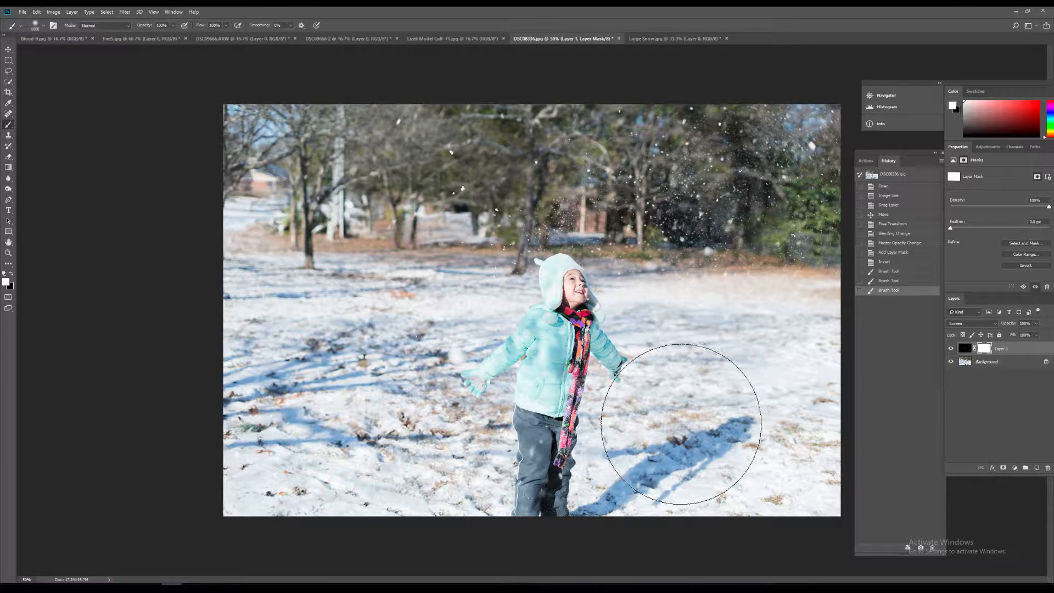
Flatten the image into a single background layer.
right_click(991, 363)
left_click(1004, 446)
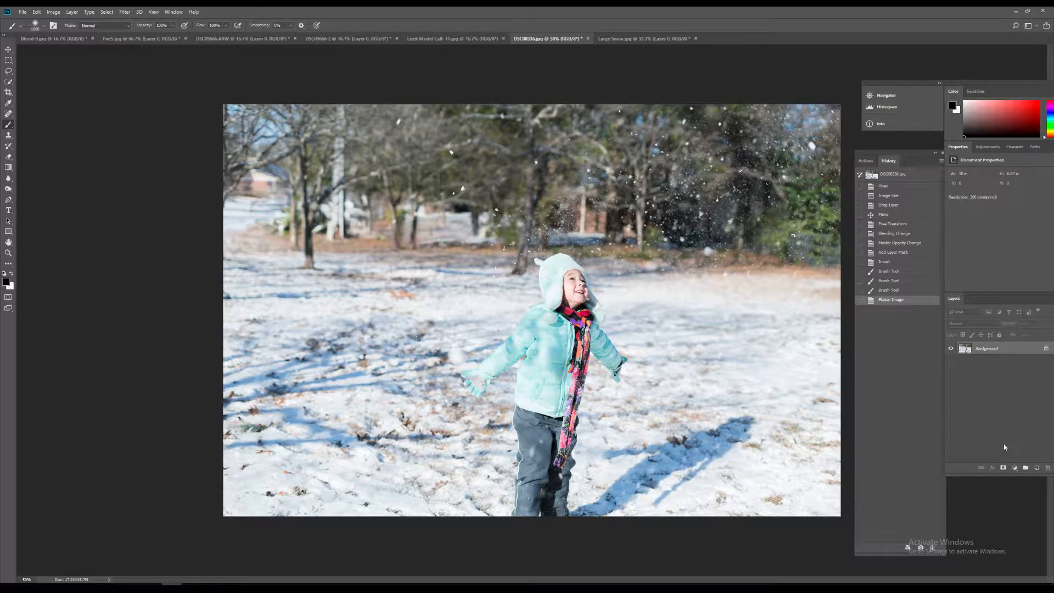